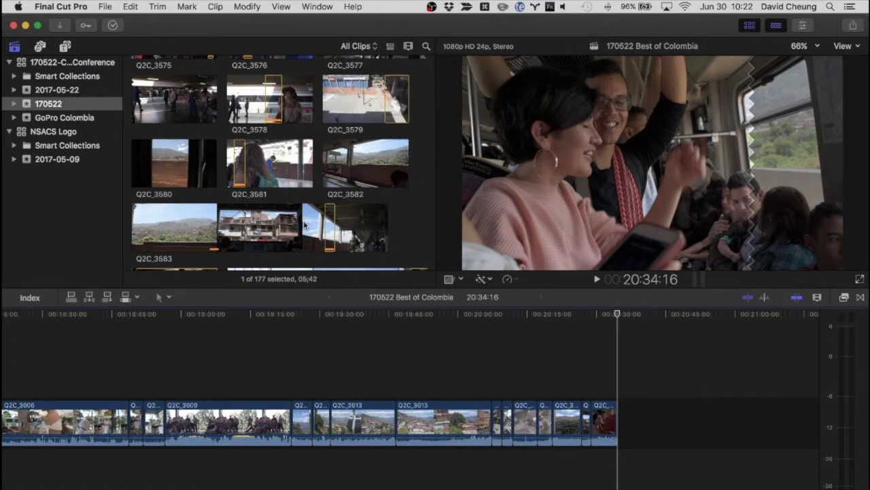
Review clips in the 170522 Best of Colombia timeline and the marked ranges of Q2C_3578 and Q2C_3583 in the 170522 event
left_click(516, 382)
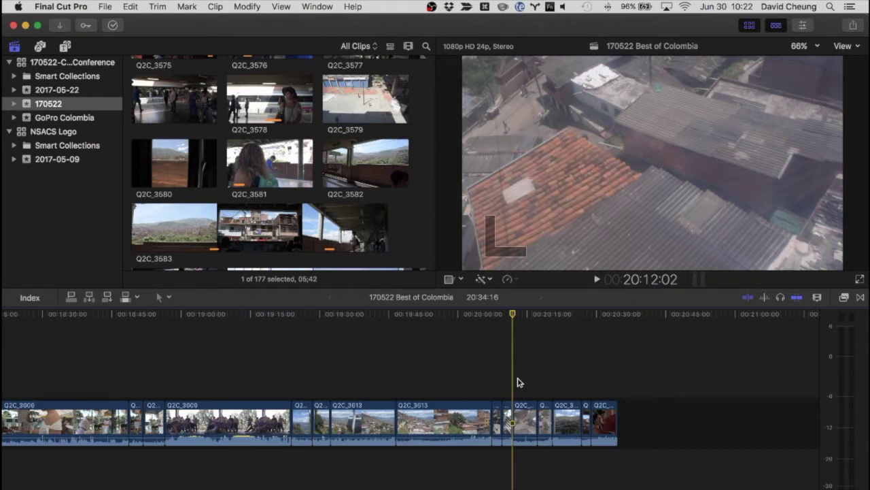
left_click(56, 108)
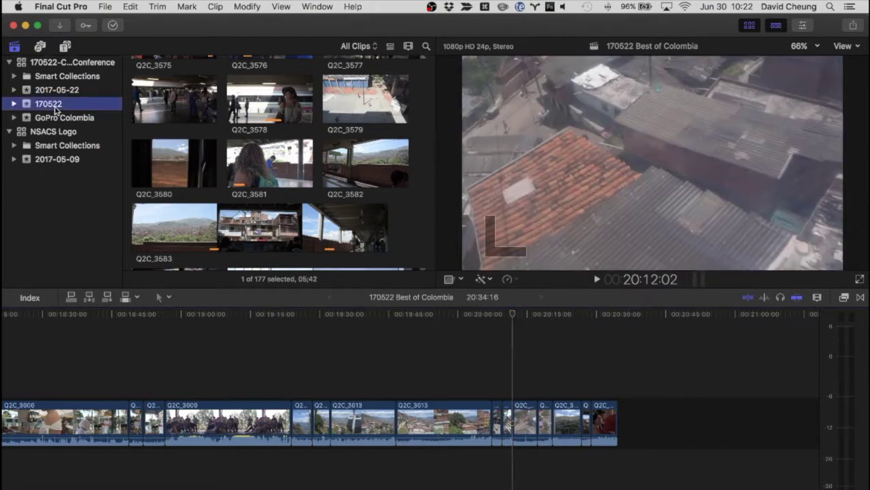
left_click(270, 111)
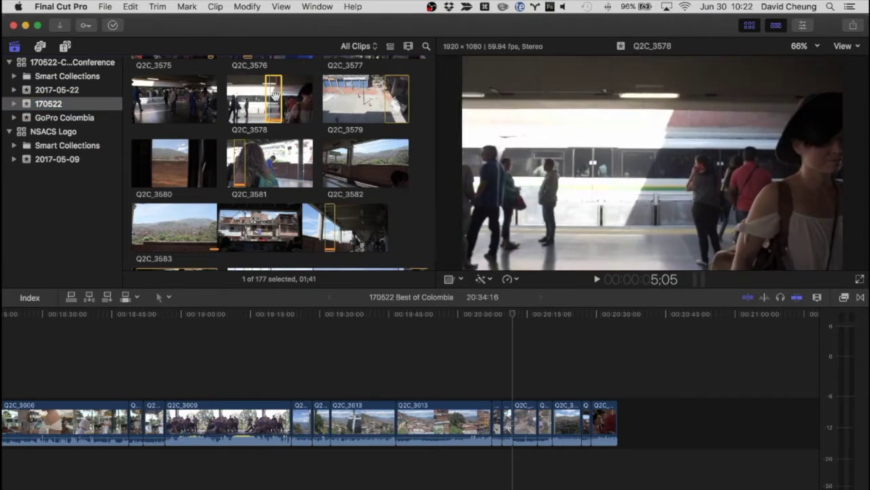
left_click(473, 396)
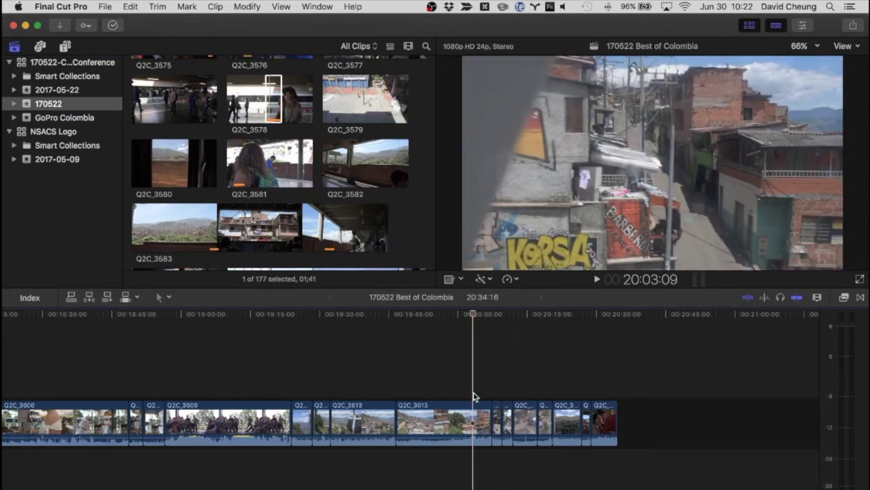
left_click(473, 416)
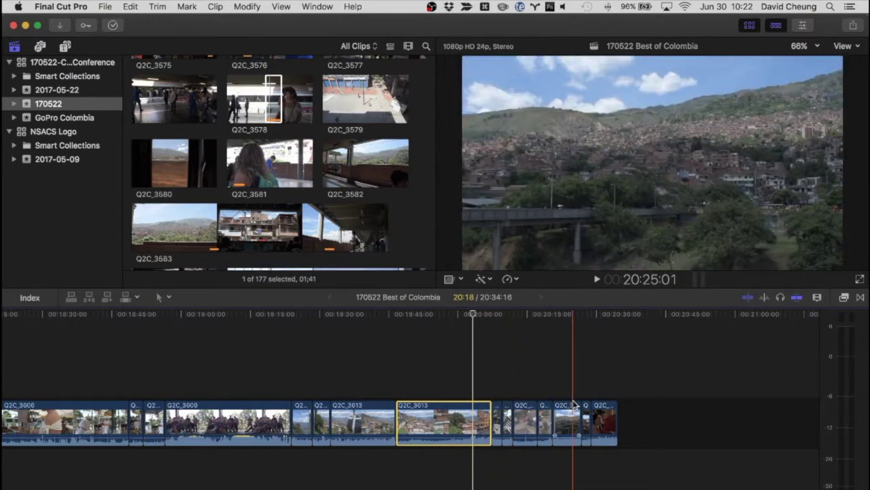
left_click(568, 420)
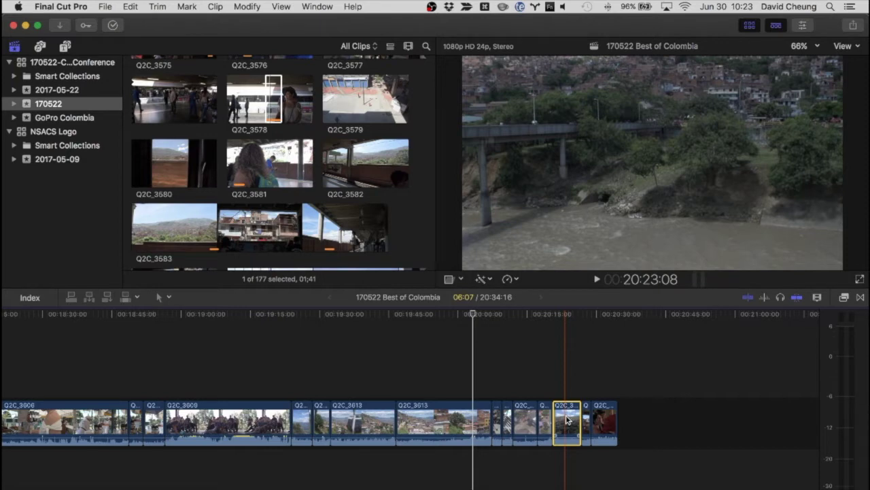
left_click(279, 107)
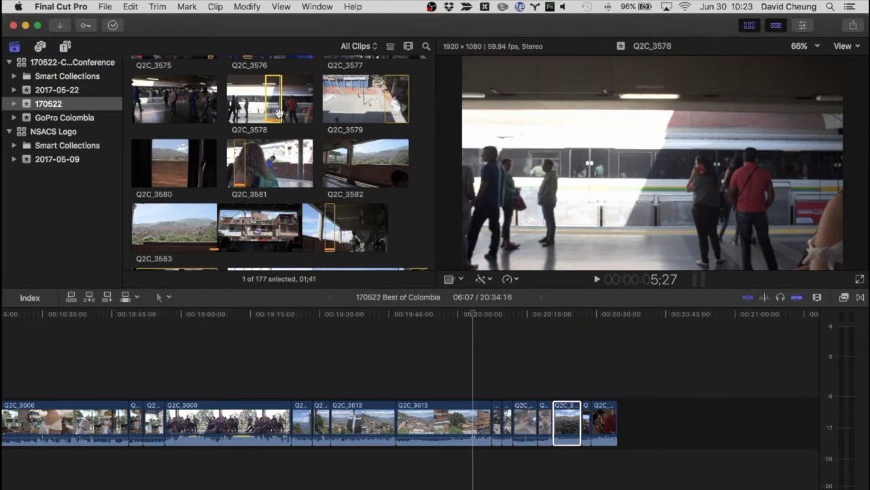
left_click(329, 214)
Play the marked range of Q2C_3585 in reverse and forward, and jump ahead to clip Q2C_3586
scroll(329, 214, "down", 5)
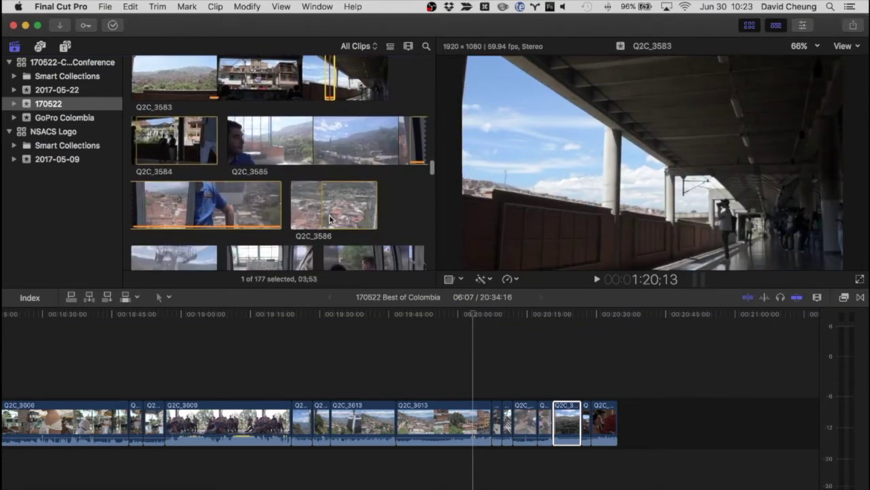
left_click(197, 196)
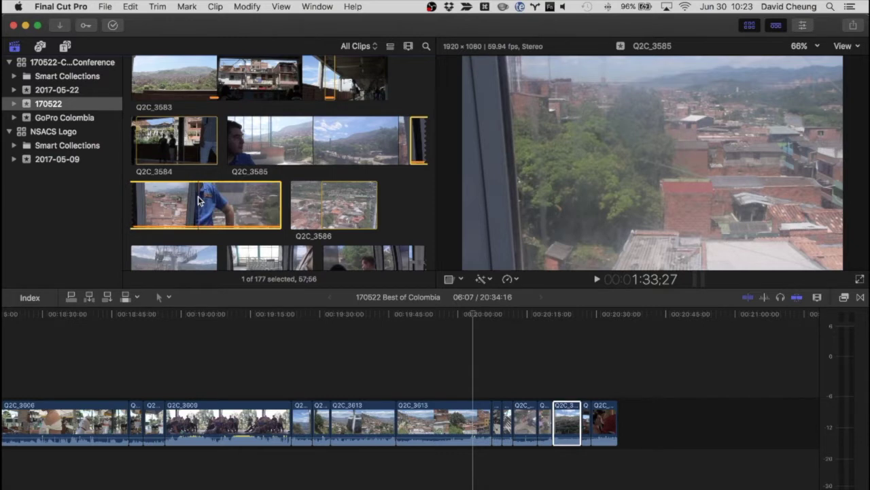
key("j")
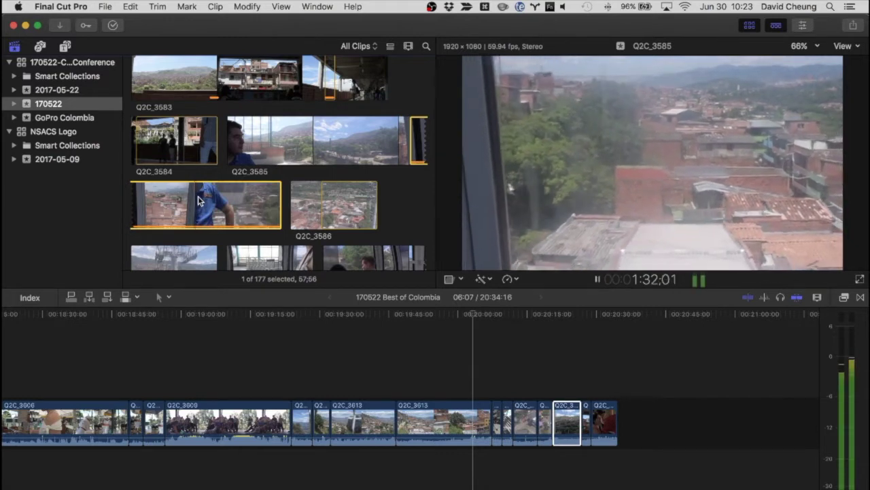
key("k")
key("l")
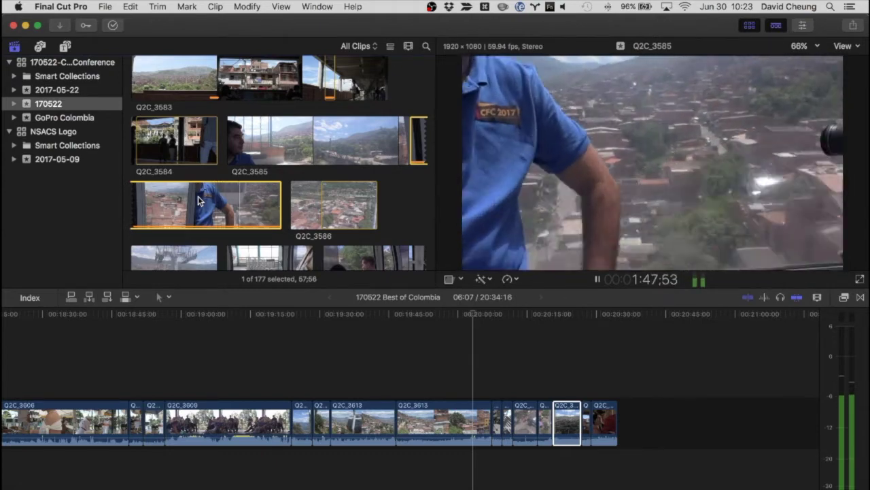
key("Down")
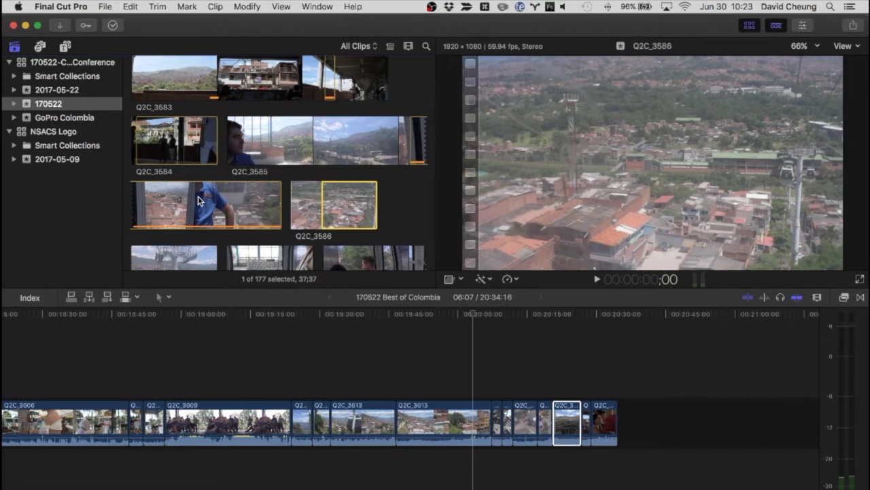
Switch to Chrome to check the YouTube live chat, visit OBS, and return to Final Cut Pro
key("super+Tab")
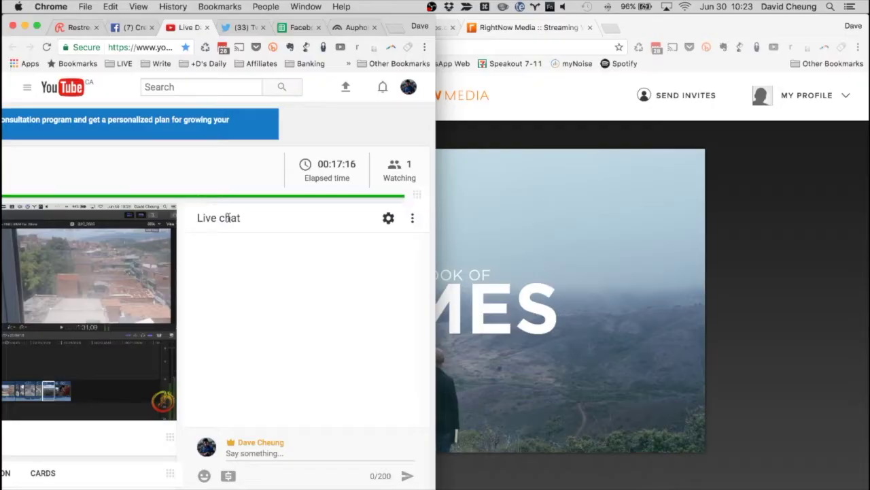
key("super+Tab")
key("super+Tab")
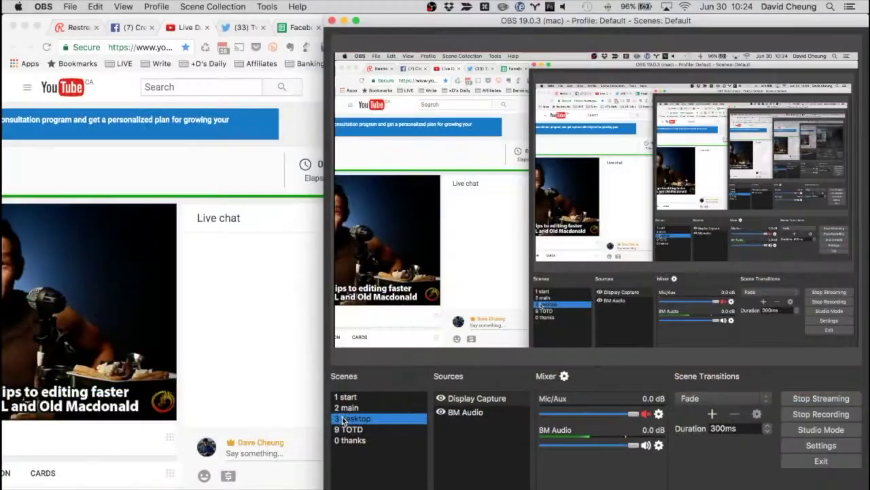
key("super+Tab")
key("super+Tab")
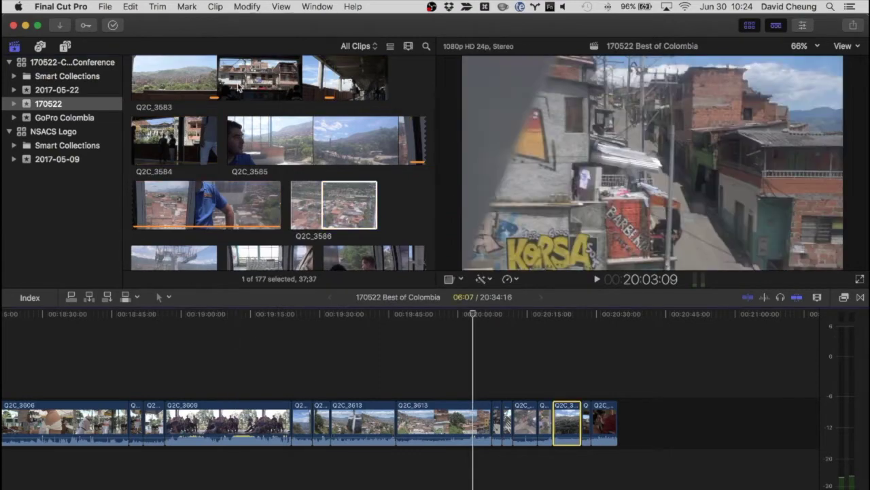
Browse past Q2C_3583 to Q2C_3589 and play it to look for usable cable car footage
left_click(340, 85)
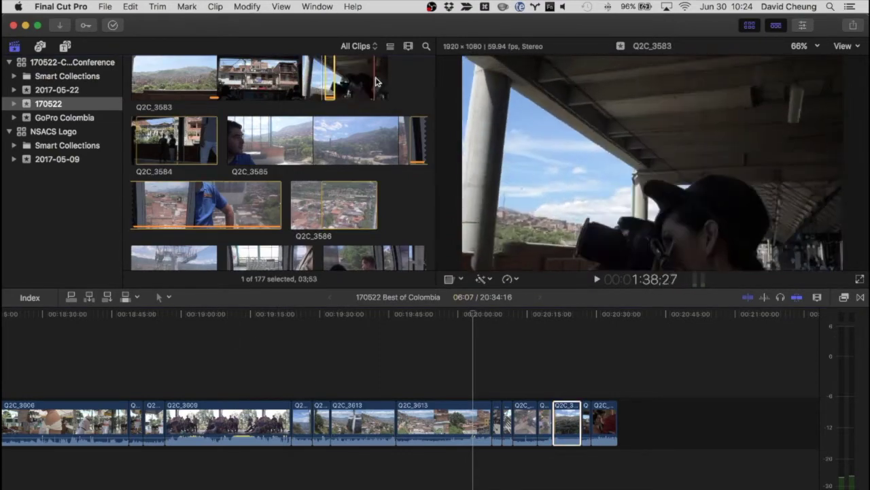
scroll(303, 199, "down", 5)
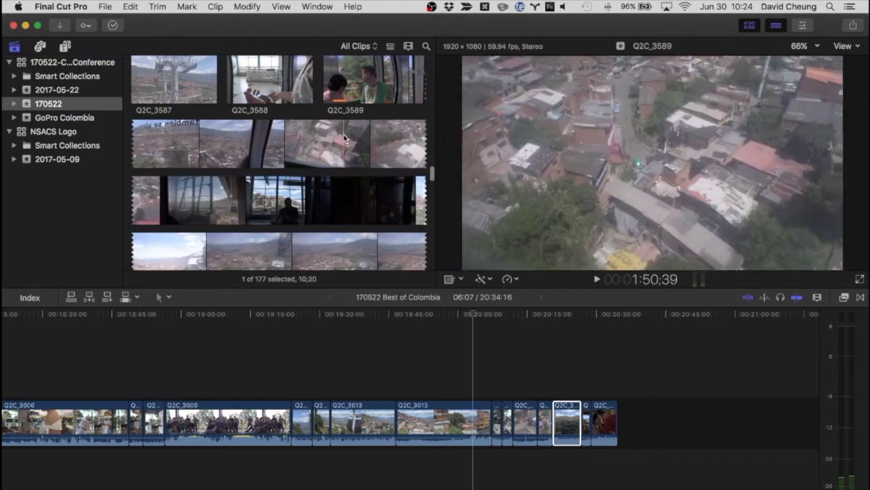
left_click(287, 145)
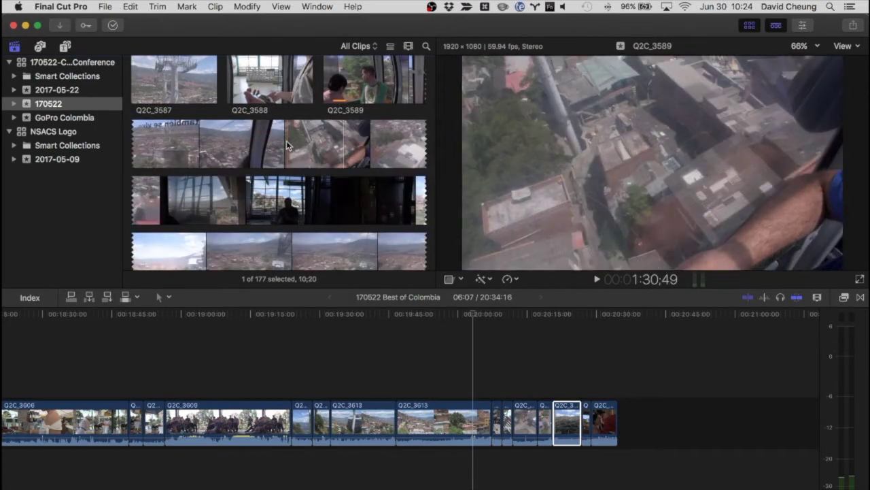
key("space")
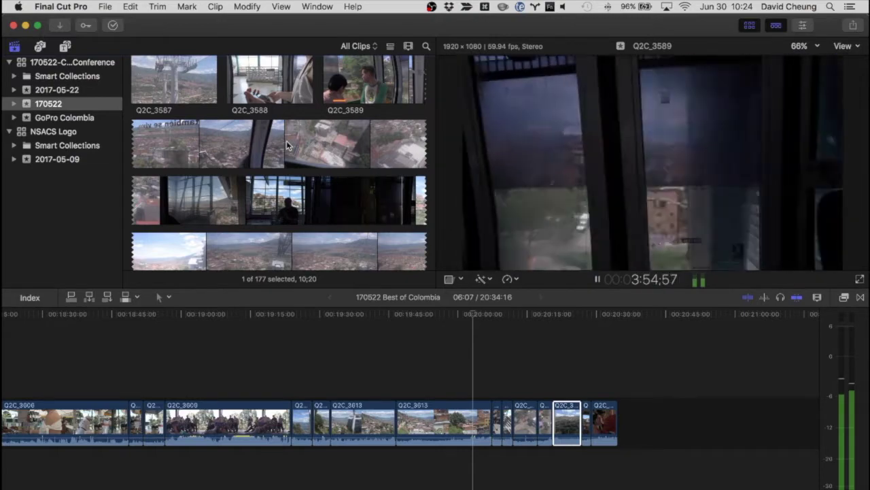
scroll(286, 143, "down", 1)
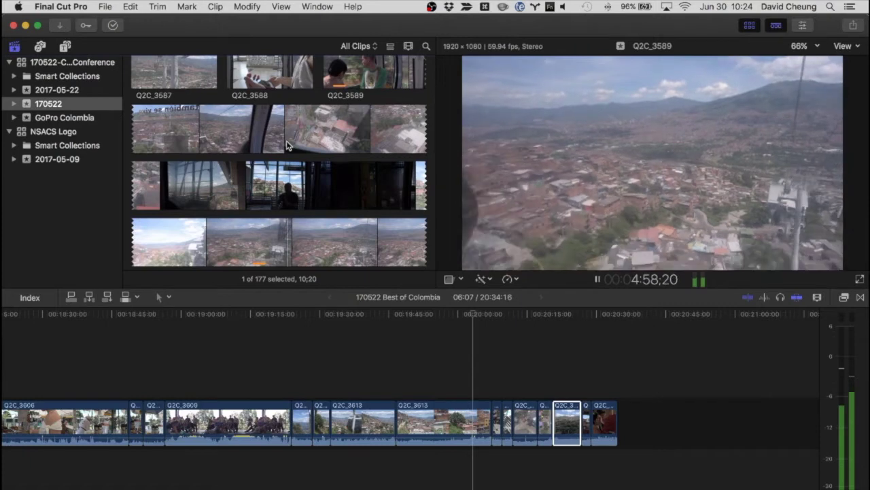
Mark the range of Q2C_3589 from 4:41;51 to 4:49;00 and append it to the end of the timeline
key("j")
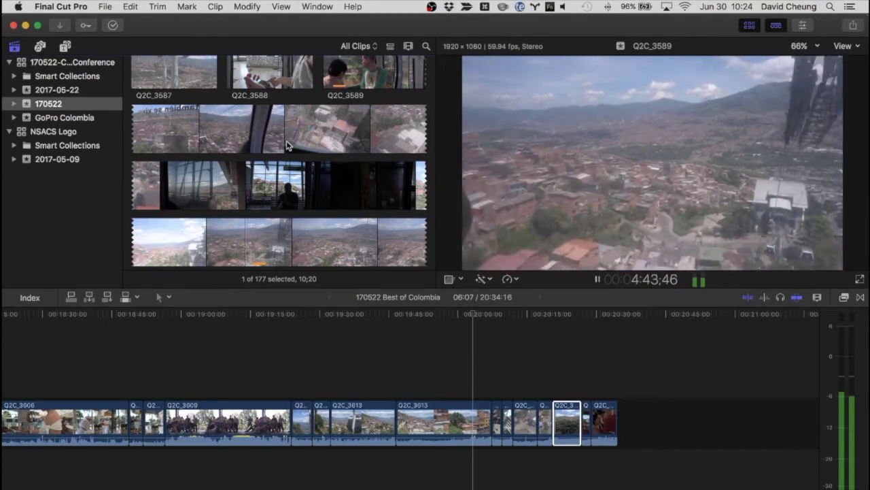
key("k")
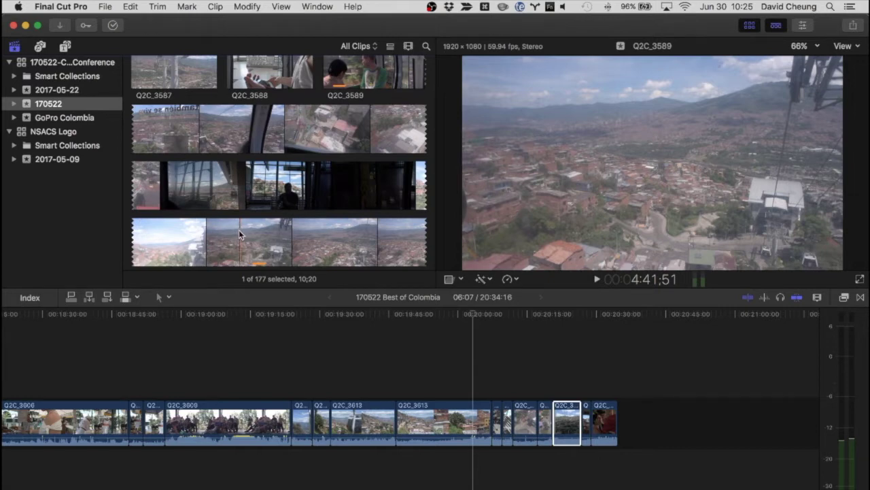
key("i")
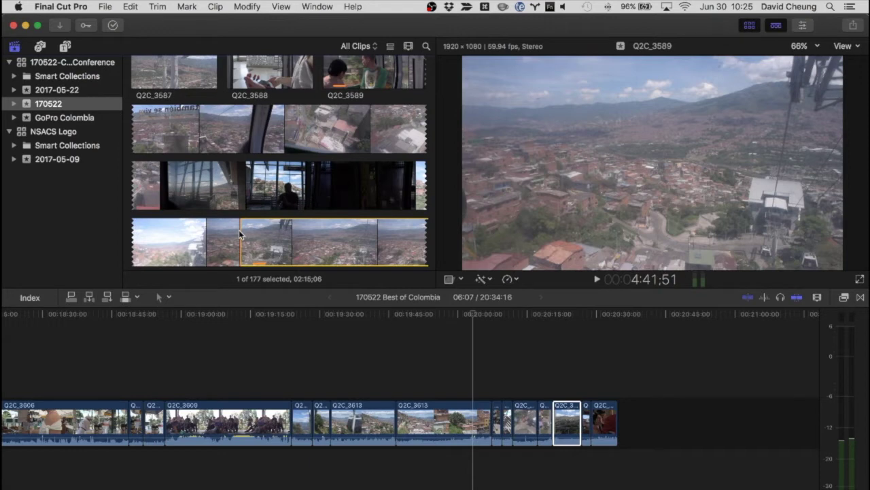
key("space")
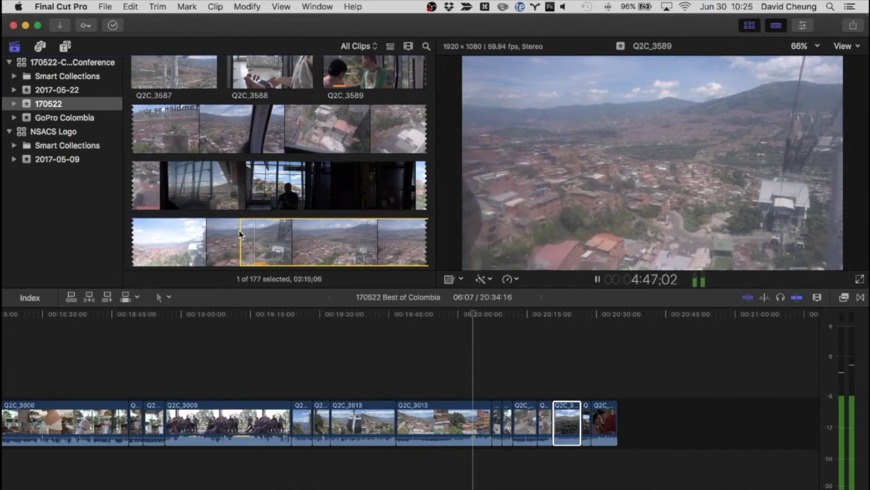
key("space")
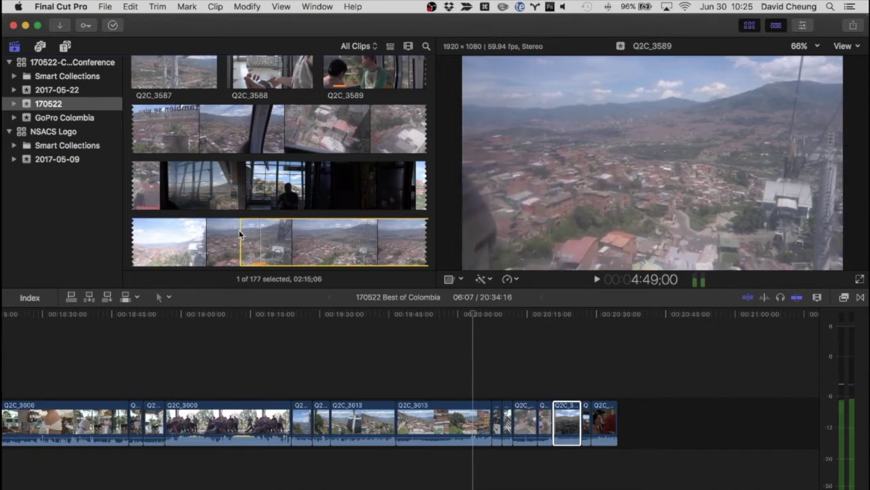
key("o")
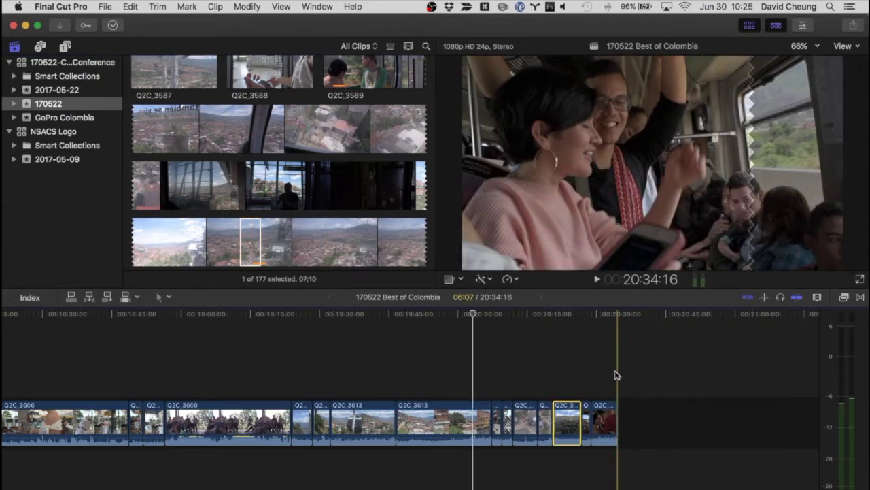
key("e")
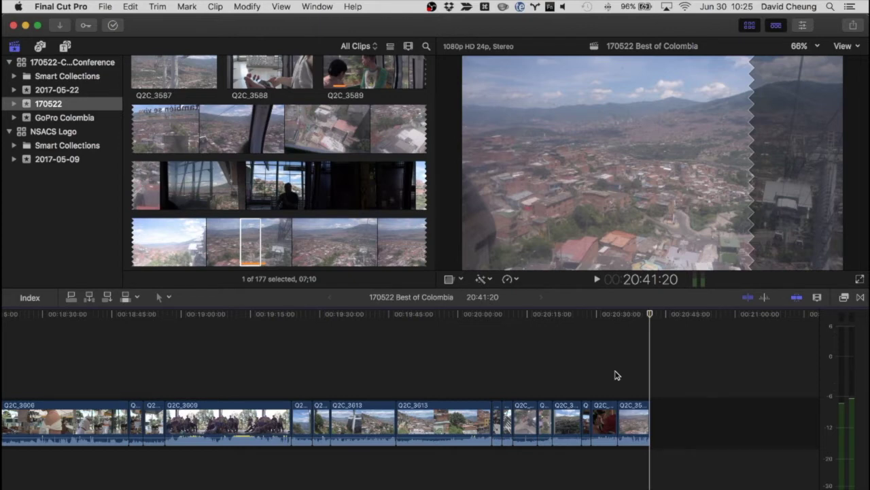
Switch to OBS and activate the "1 start" scene
key("super+Tab")
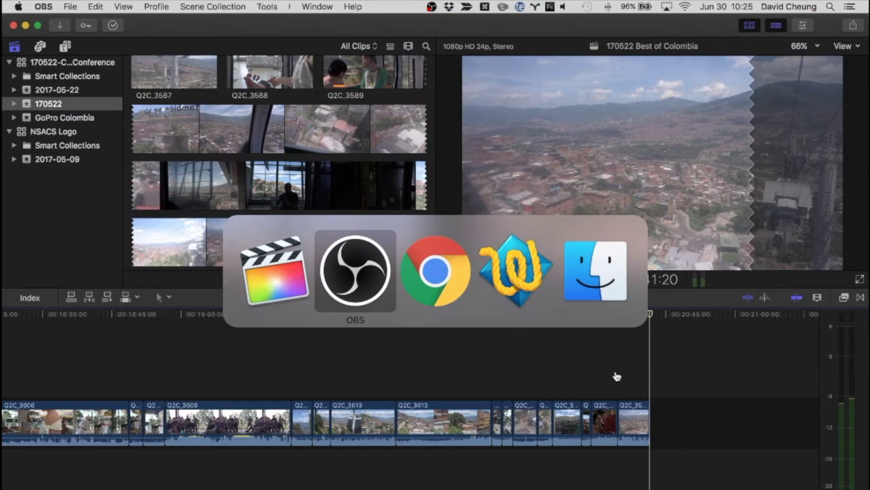
left_click(351, 400)
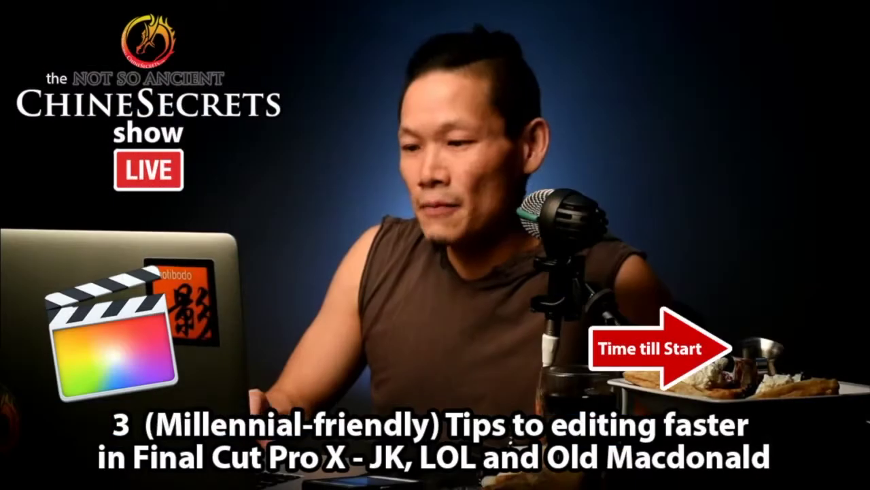